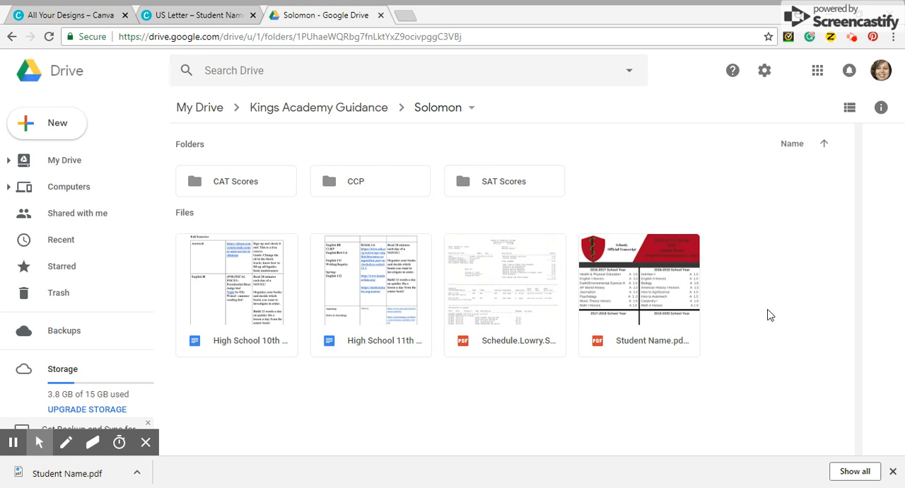
Step: Open the Student Name.pdf transcript from the Solomon folder and view its header and course grades
double_click(675, 318)
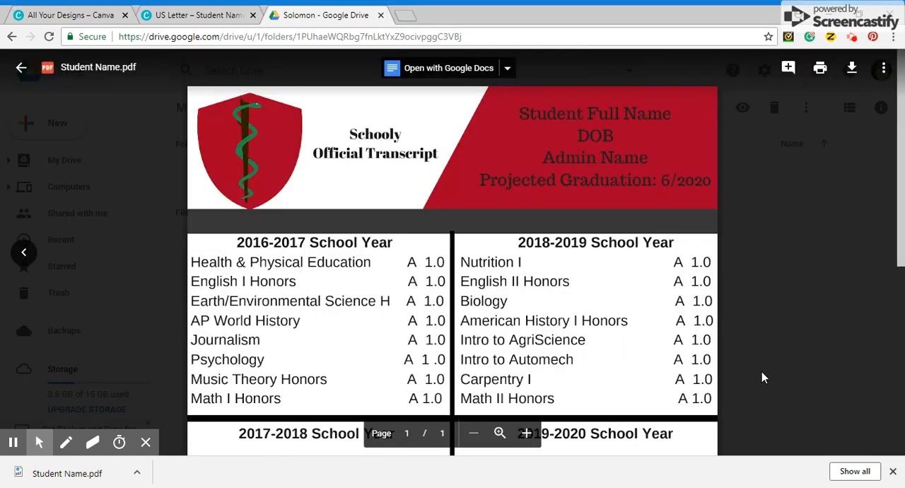
left_click_drag(902, 90, 904, 140)
scroll(903, 142, "up", 2)
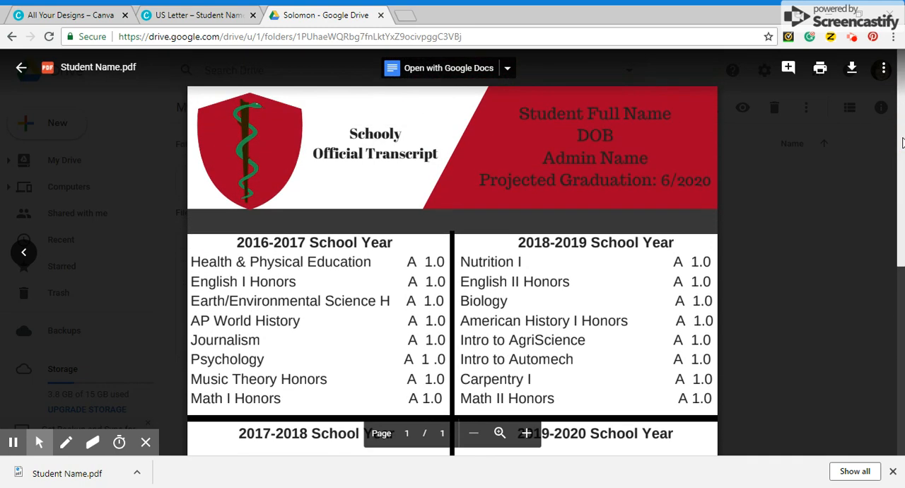
Step: Switch to the Canva home page and look over the design types and saved designs
left_click(63, 15)
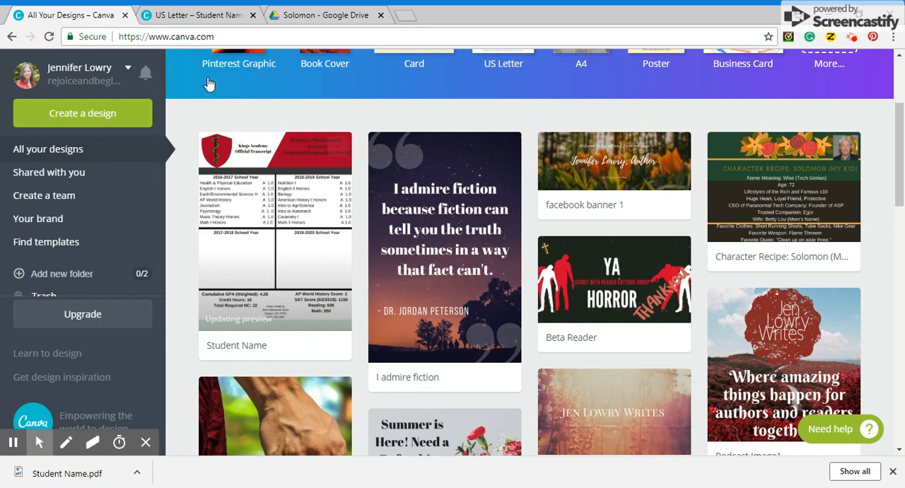
left_click_drag(215, 36, 124, 37)
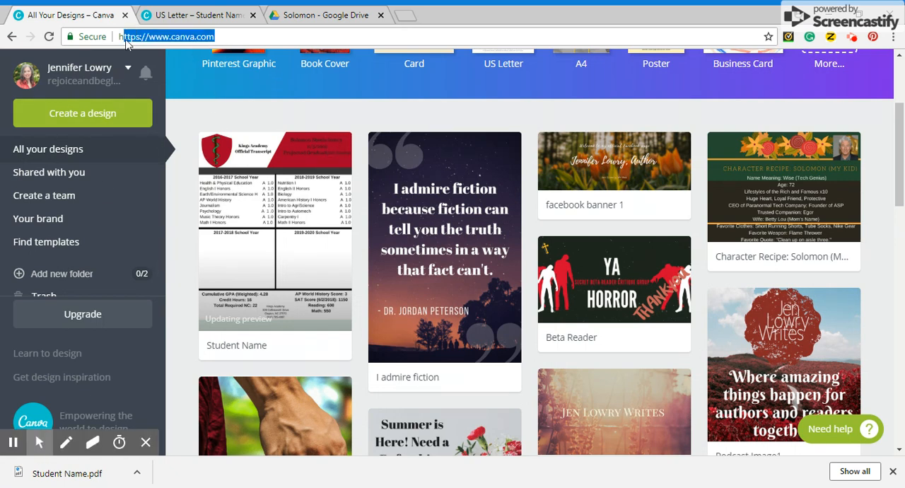
left_click_drag(901, 183, 903, 158)
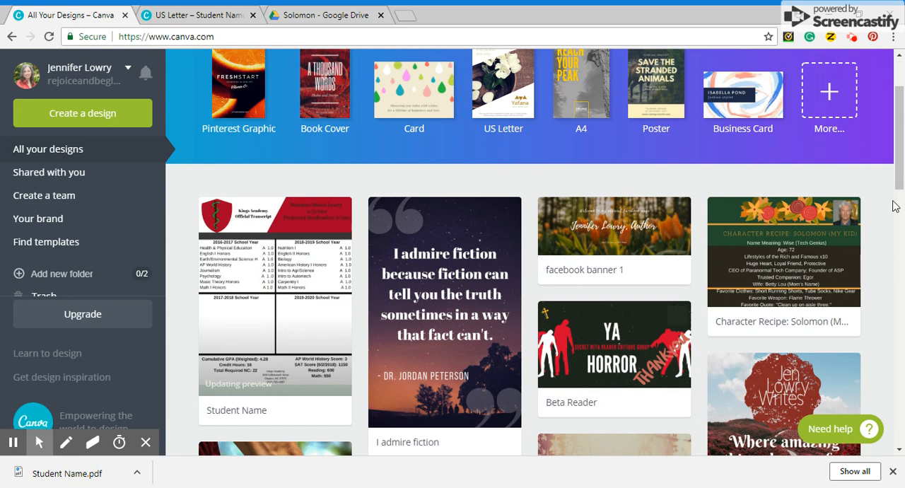
mouse_move(901, 102)
left_mouse_down()
mouse_move(902, 254)
mouse_move(902, 116)
left_mouse_up()
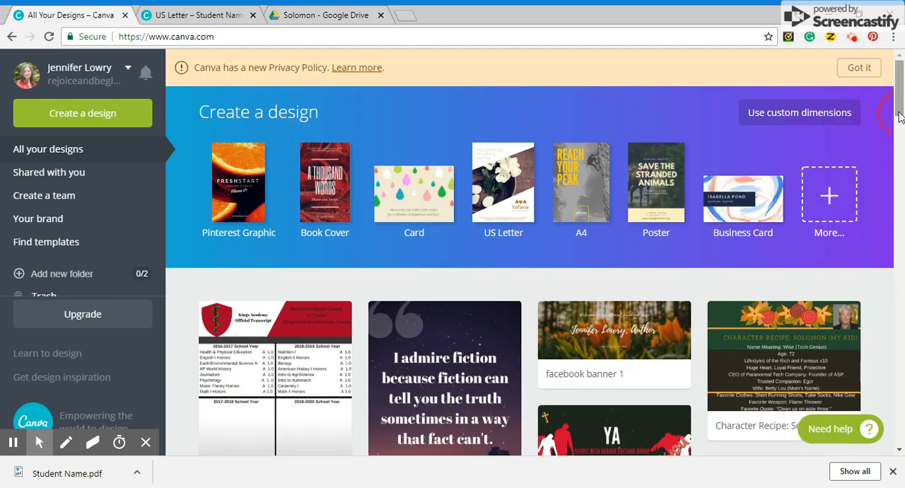
Step: Open the saved Student Name transcript design in place of its old tab and browse the ready-made layouts
left_click(269, 326)
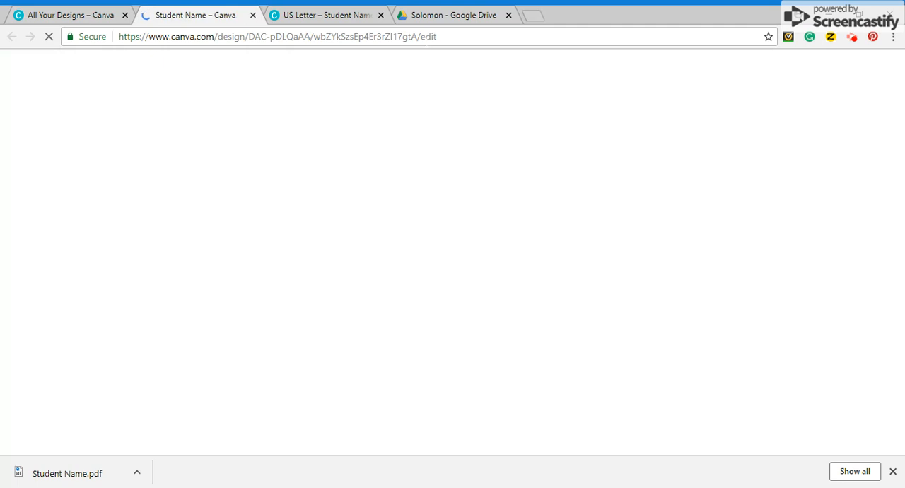
left_click(380, 14)
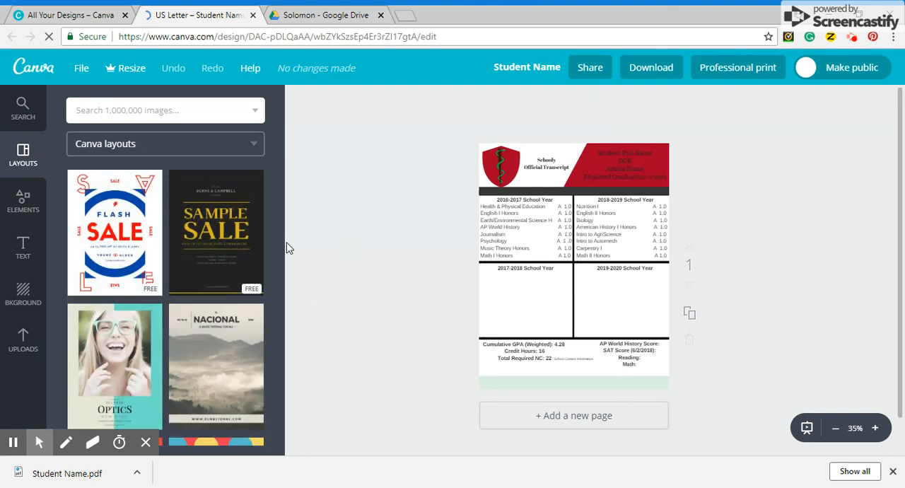
left_click_drag(279, 213, 290, 386)
left_click_drag(277, 339, 288, 275)
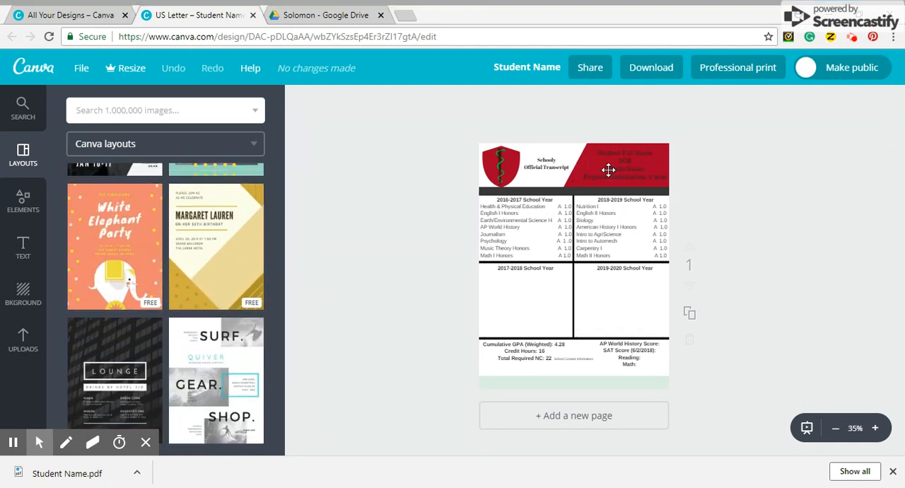
Step: Change the school name above "Official Transcript" in the header to "Kings Academy"
left_click(539, 175)
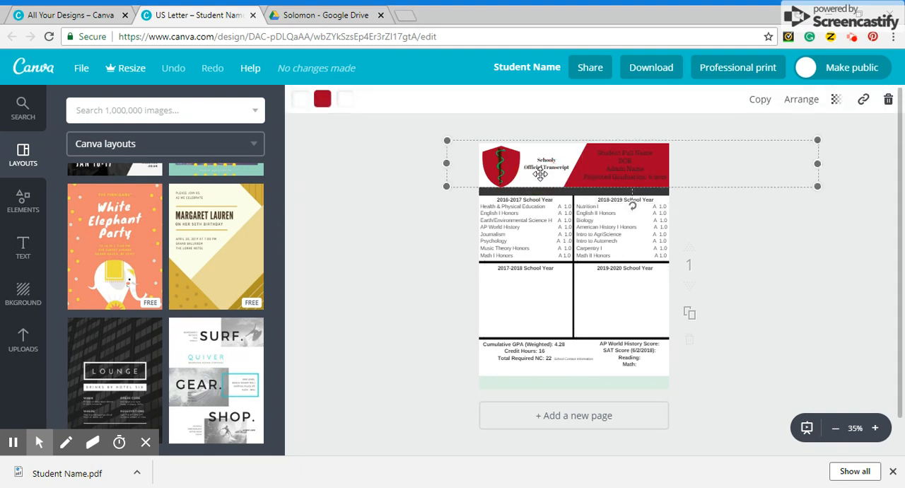
left_click(876, 428)
left_click(876, 429)
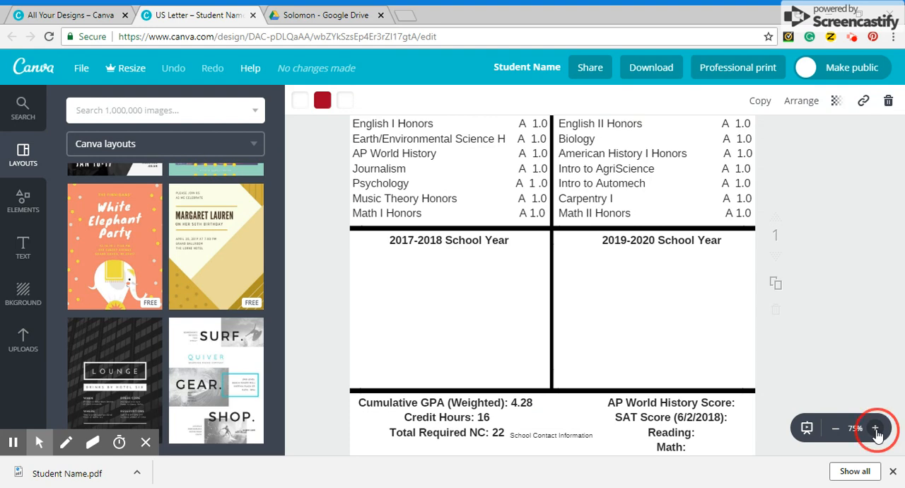
left_click(875, 428)
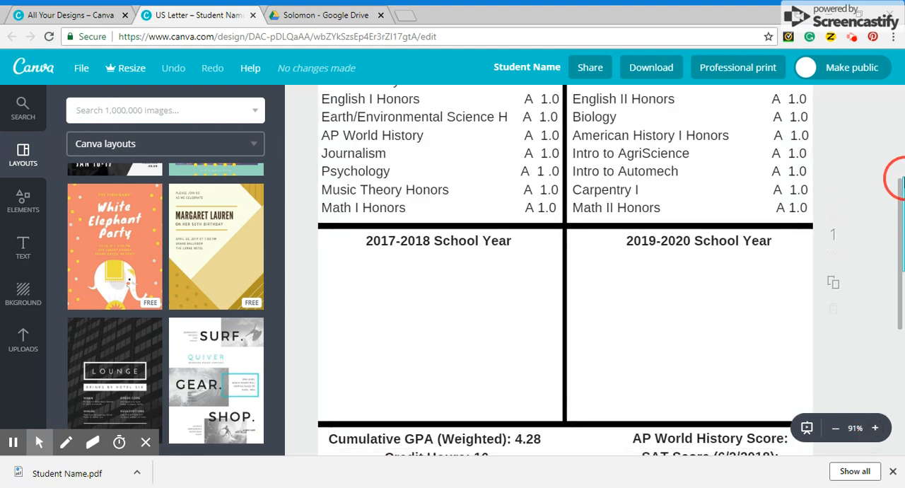
left_click_drag(895, 176, 894, 92)
left_click(522, 182)
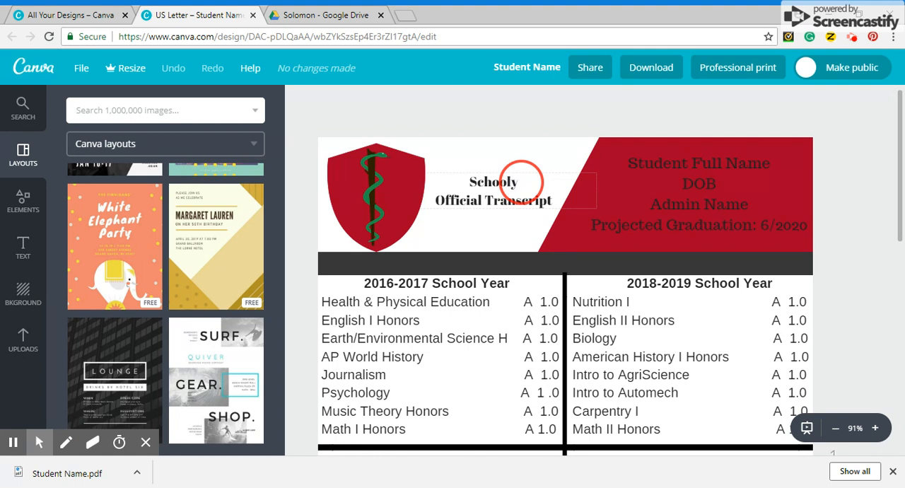
double_click(522, 182)
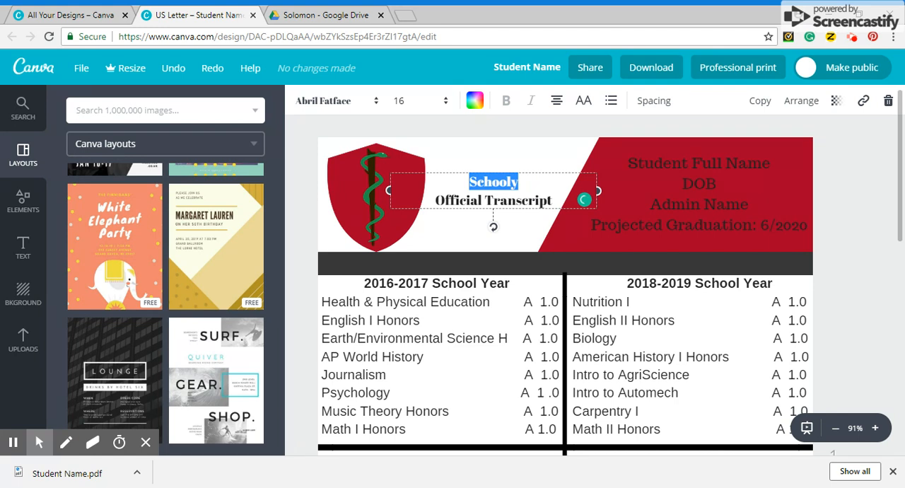
type("Kings Aca")
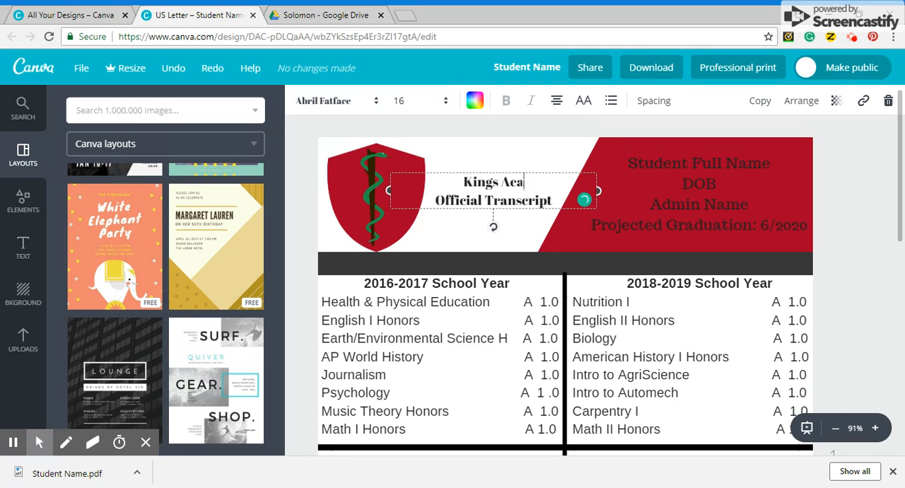
type("demy")
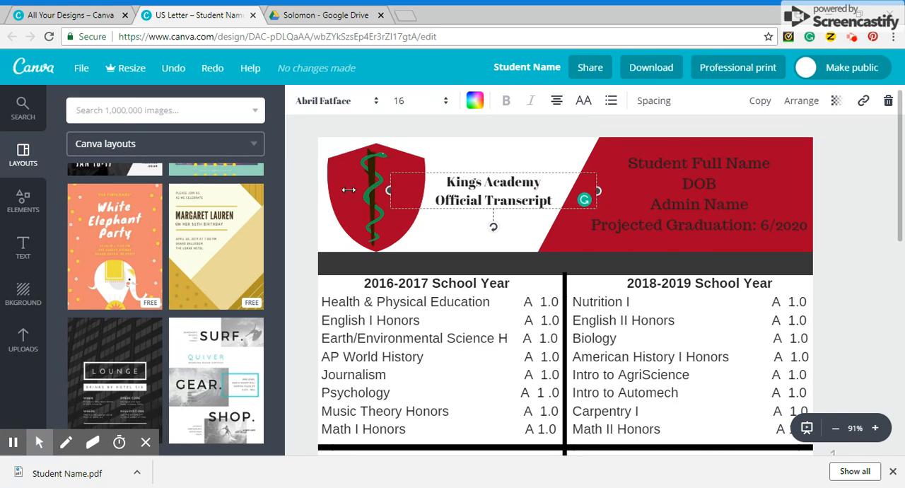
Step: Examine the transcript's editable elements: the shield emblem, student details, GPA and credits, test scores, school contact information and 2016-2017 course list
left_click(364, 210)
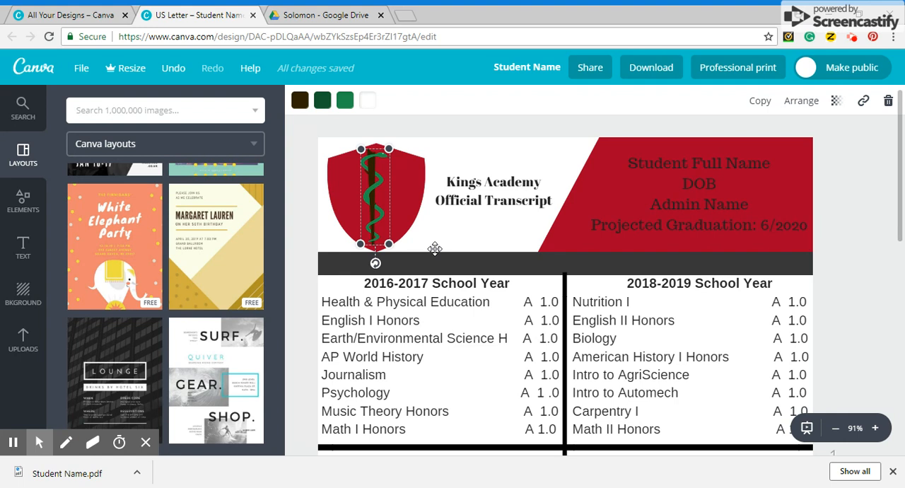
double_click(739, 162)
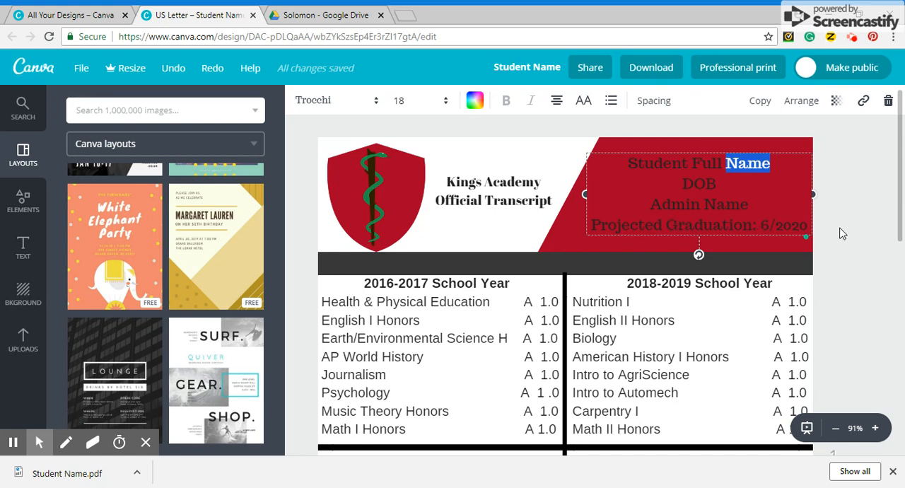
left_click_drag(898, 216, 895, 360)
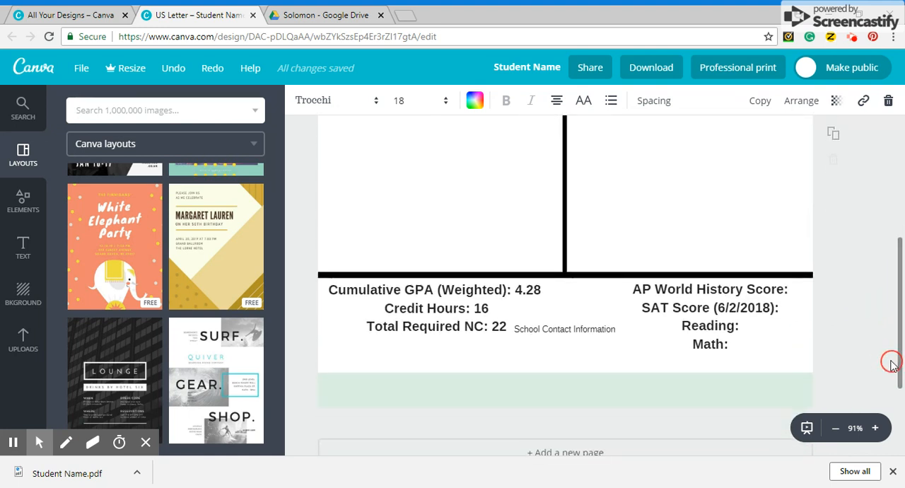
left_click(493, 309)
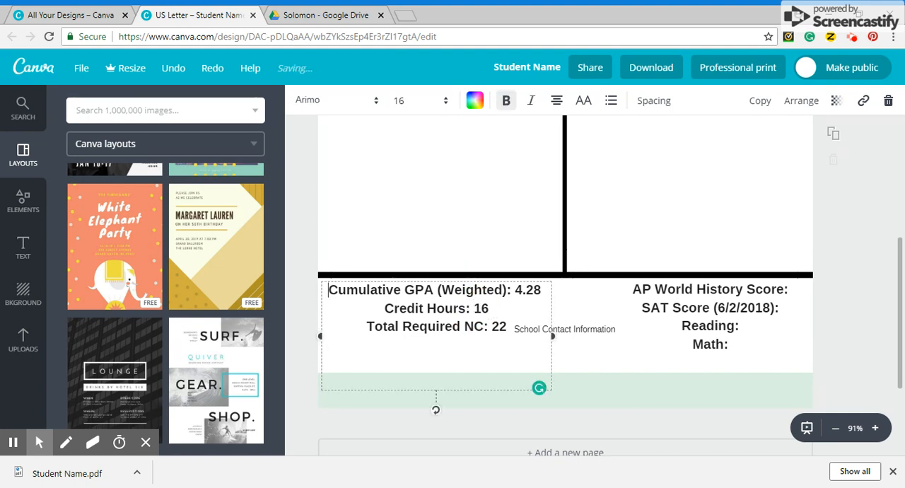
left_click(799, 297)
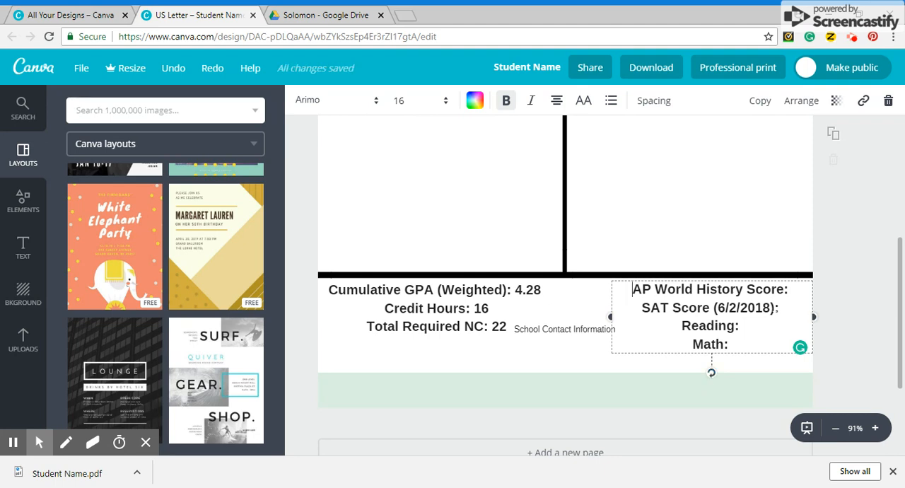
double_click(736, 309)
left_click(762, 327)
left_click(755, 344)
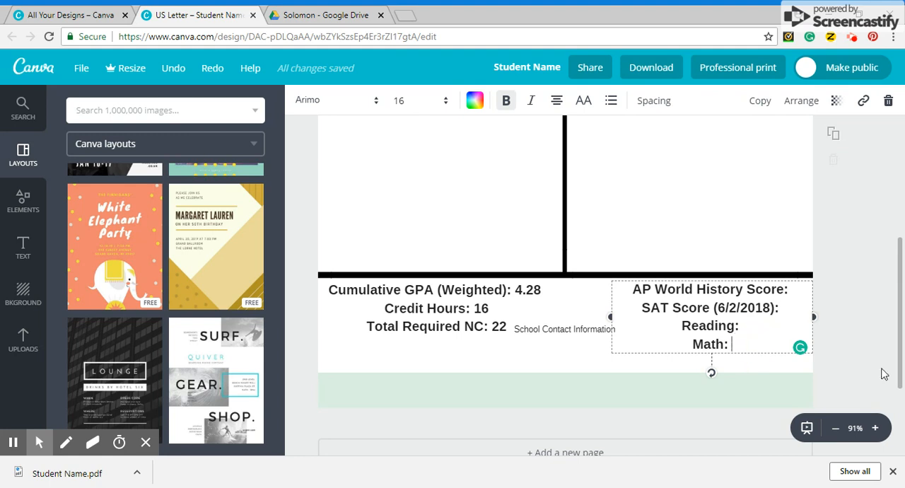
left_click(569, 329)
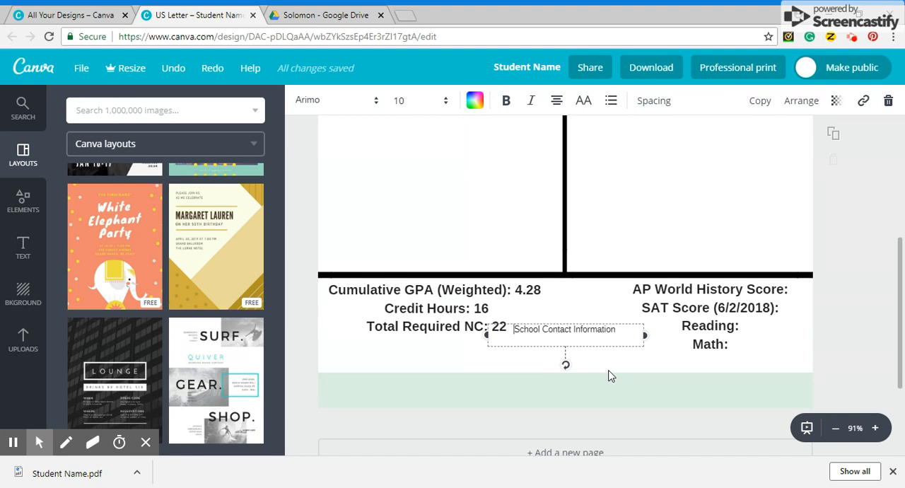
left_click_drag(902, 292, 899, 192)
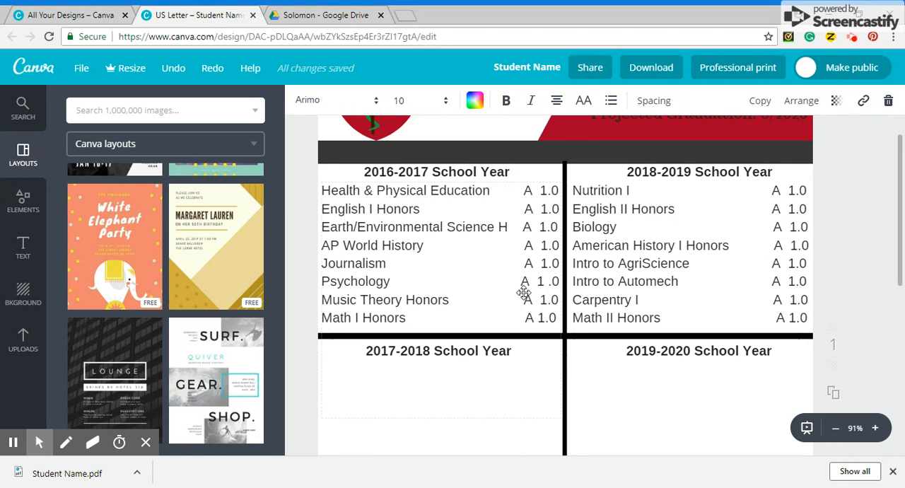
left_click(521, 226)
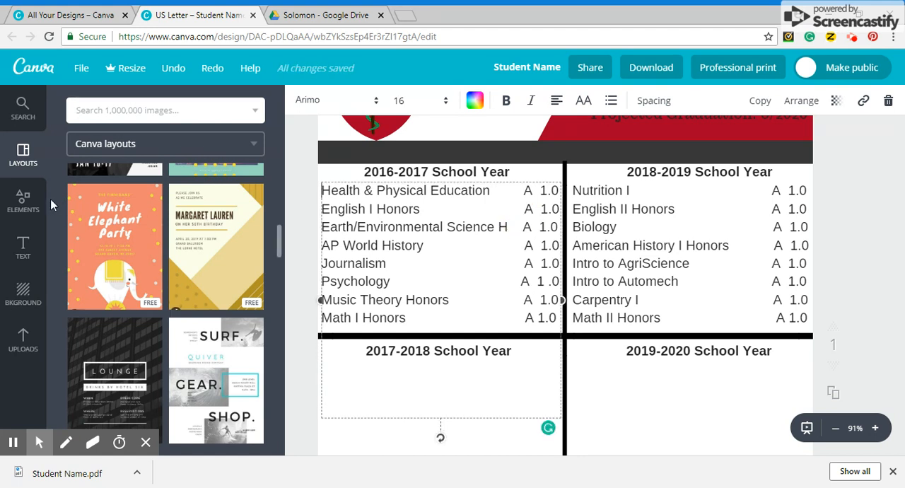
Step: Add a body text box just beneath the 2017-2018 and 2019-2020 School Year headings, across the vertical divider
left_click(23, 248)
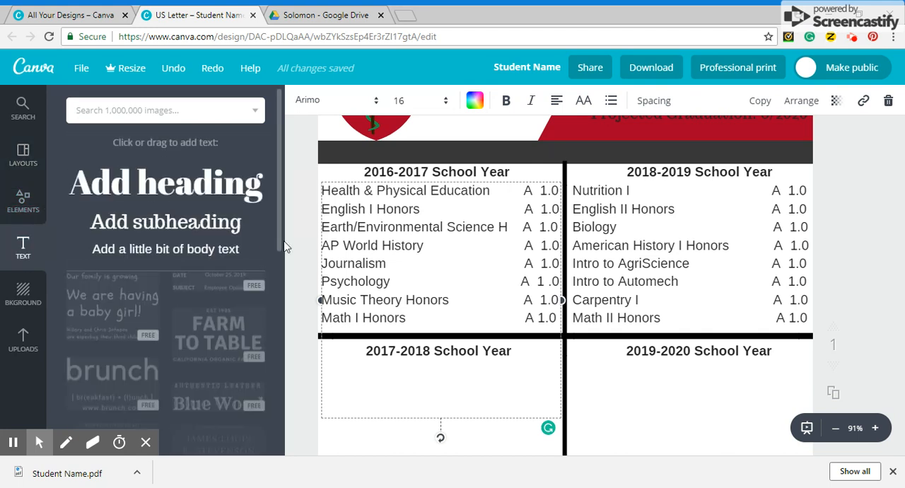
left_click(208, 256)
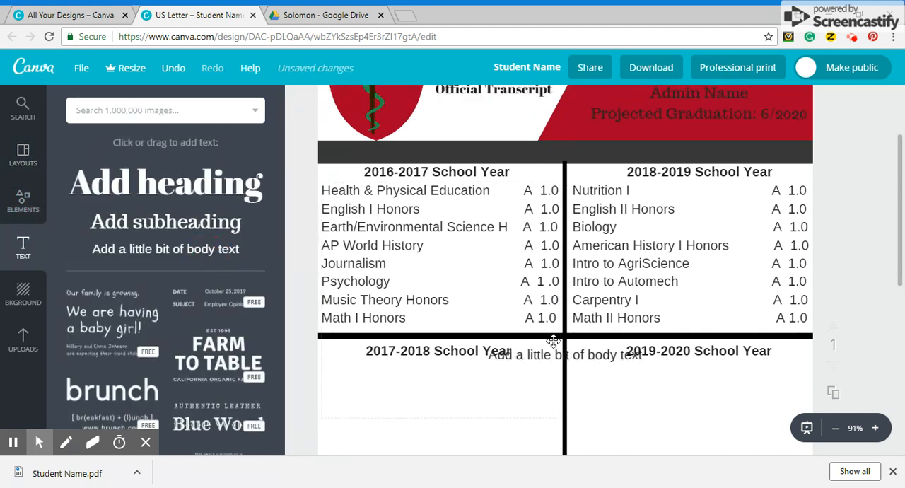
double_click(543, 372)
left_click_drag(545, 368, 580, 382)
left_click(530, 369)
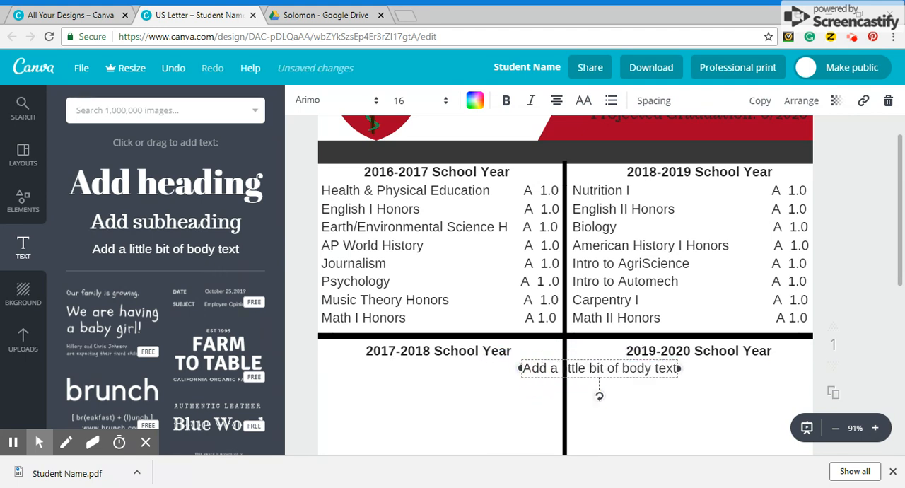
left_click_drag(524, 369, 698, 375)
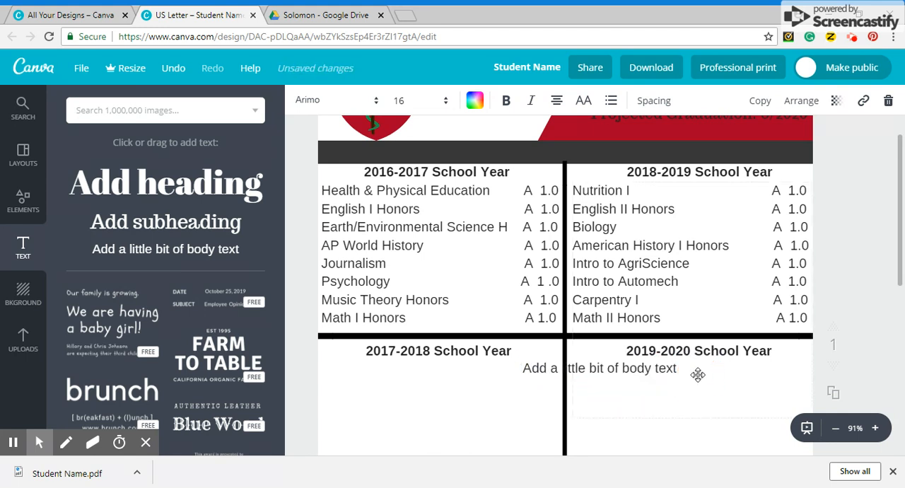
left_click(698, 374)
left_click(654, 371)
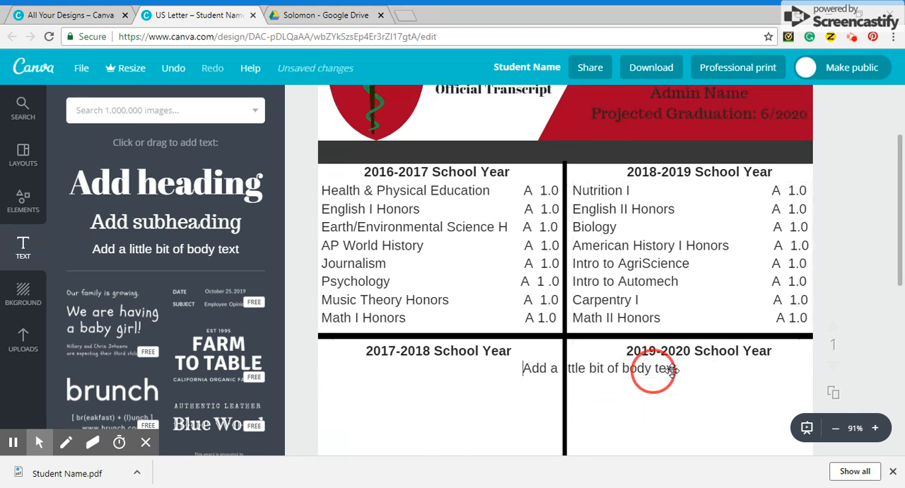
Step: Clear the placeholder wording from the new body text box and align its text left
key("BackSpace")
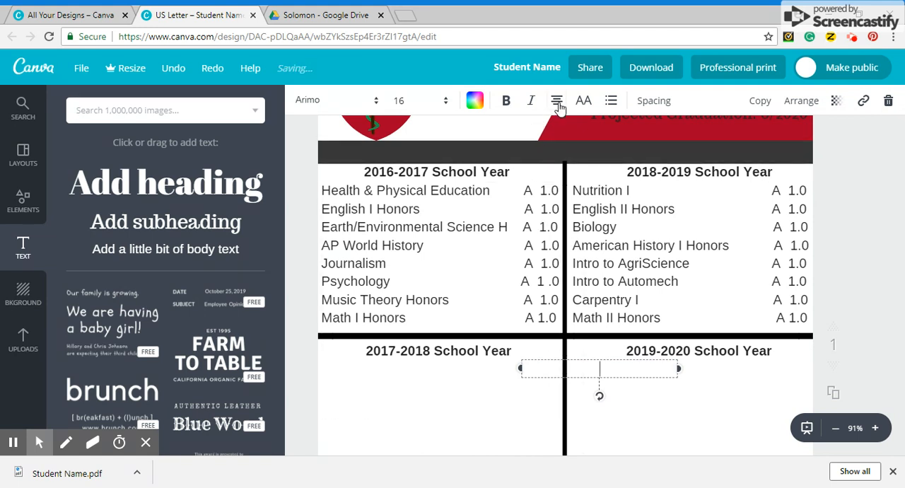
left_click(556, 102)
left_click(559, 141)
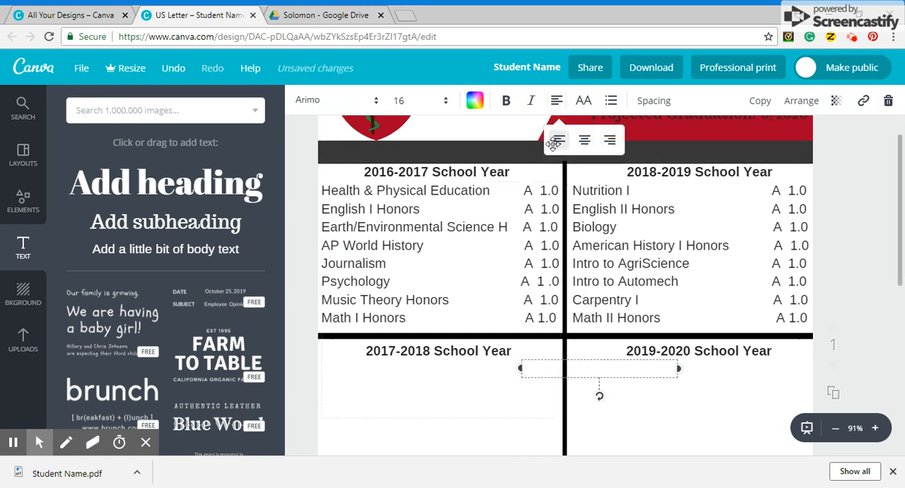
left_click(535, 368)
type("A")
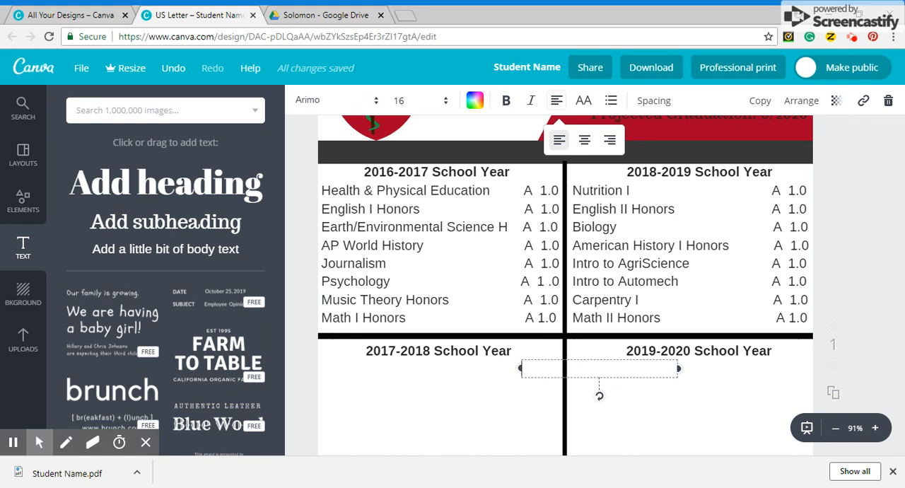
left_click(619, 380)
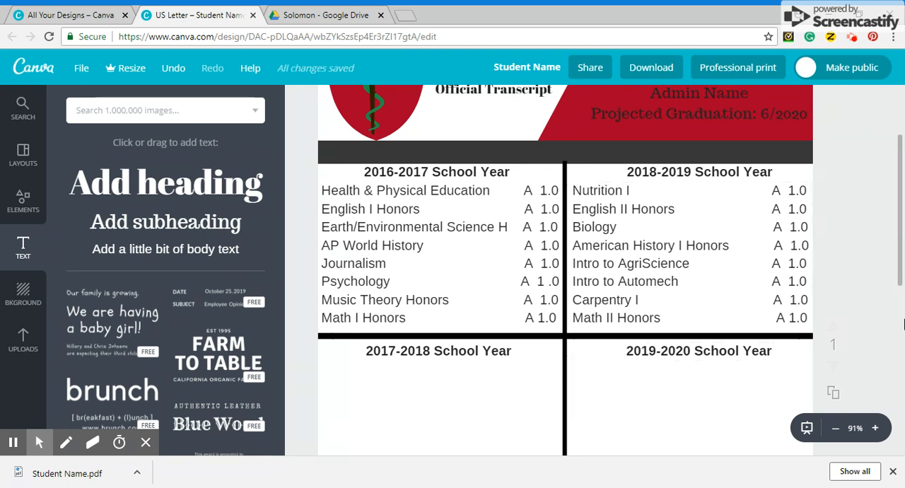
Step: Review the transcript's header and school-year sections, including the 2016-2017 course list
left_click_drag(901, 283, 901, 246)
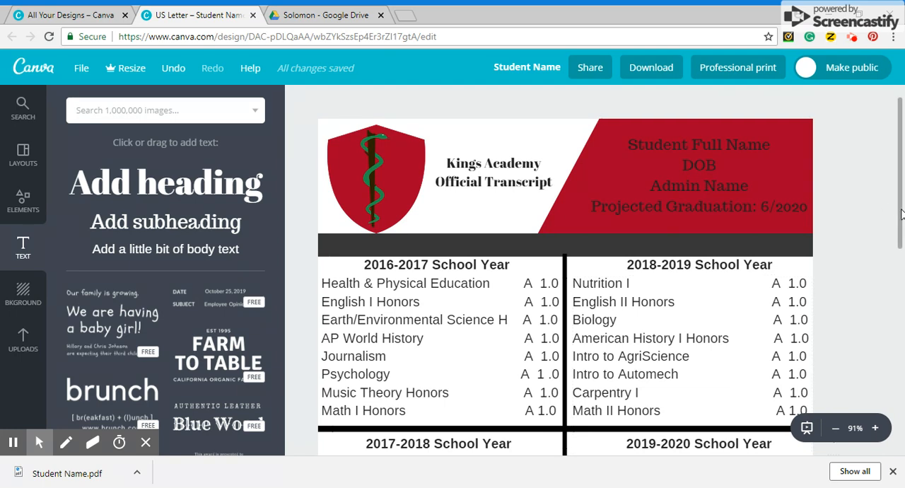
left_click_drag(901, 215, 892, 297)
left_click(344, 245)
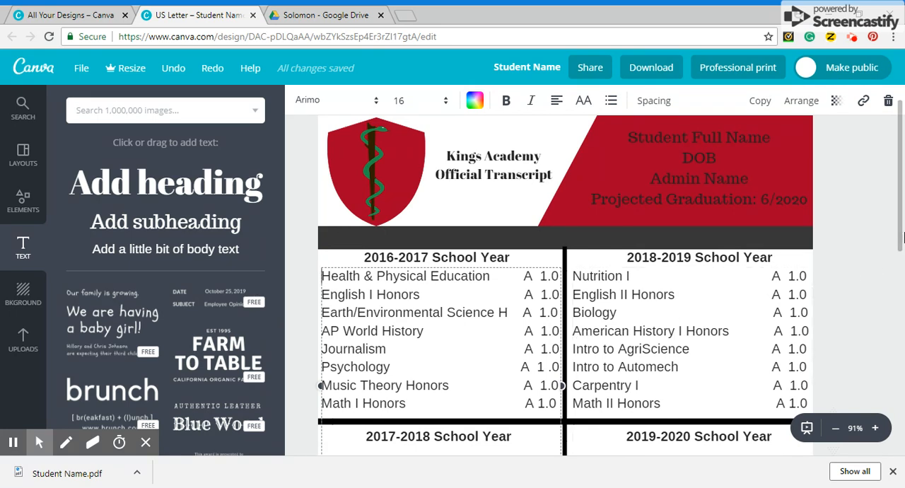
Step: Check the transcript's 2017-2018 and 2019-2020 School Year sections, then return to the header
scroll(900, 241, "down", 2)
scroll(900, 239, "down", 1)
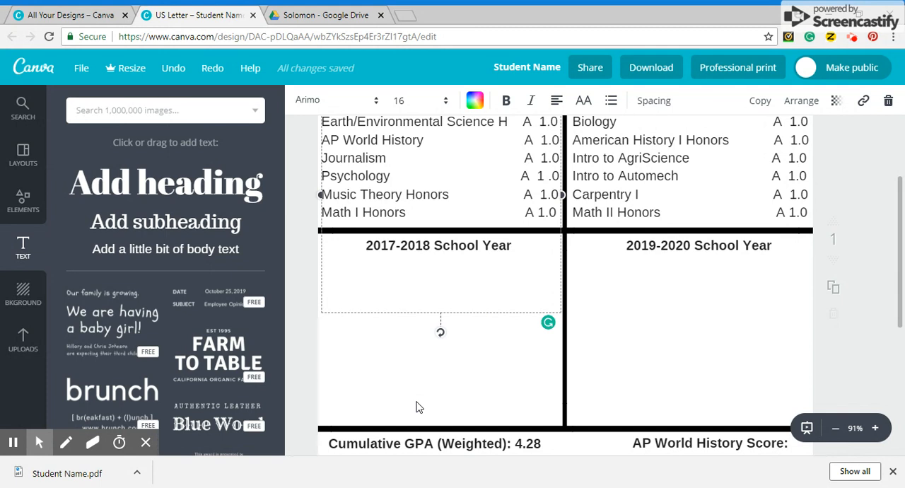
left_click_drag(901, 289, 899, 209)
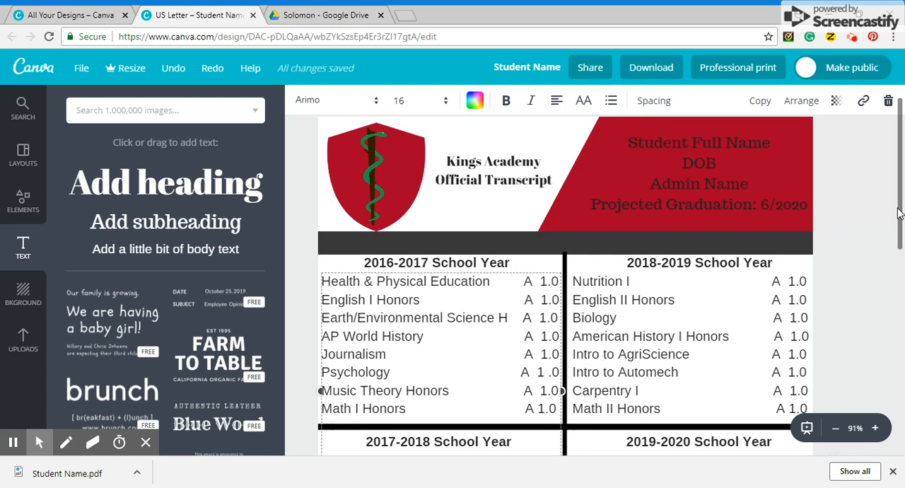
Step: Browse the ready-made Canva layouts and the line elements available for building the transcript's sections
left_click(21, 152)
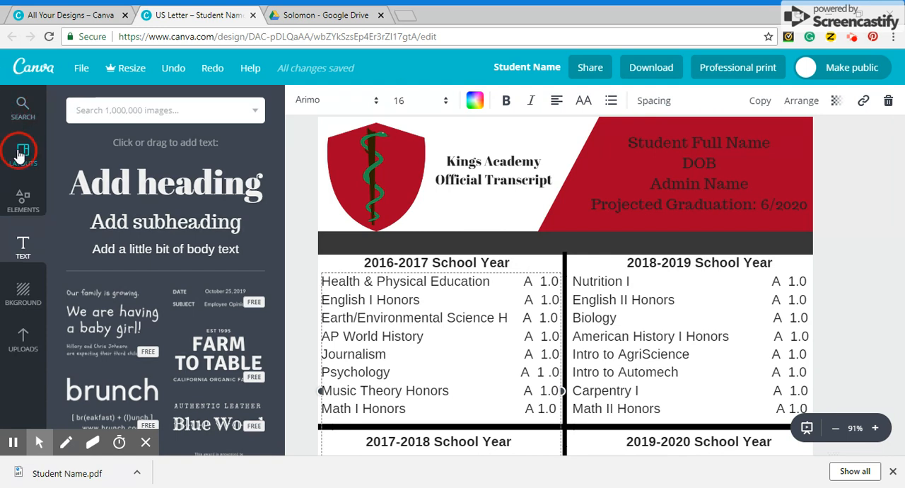
left_click_drag(279, 242, 283, 442)
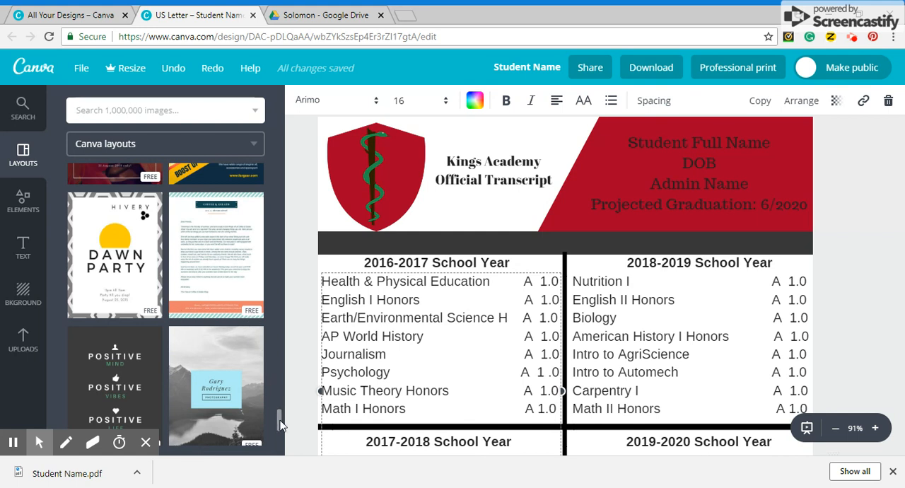
left_click(16, 203)
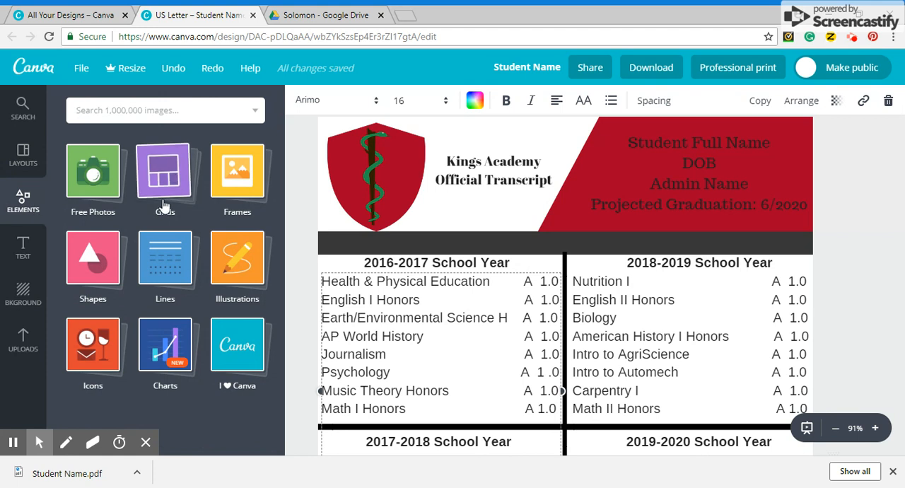
left_click(163, 247)
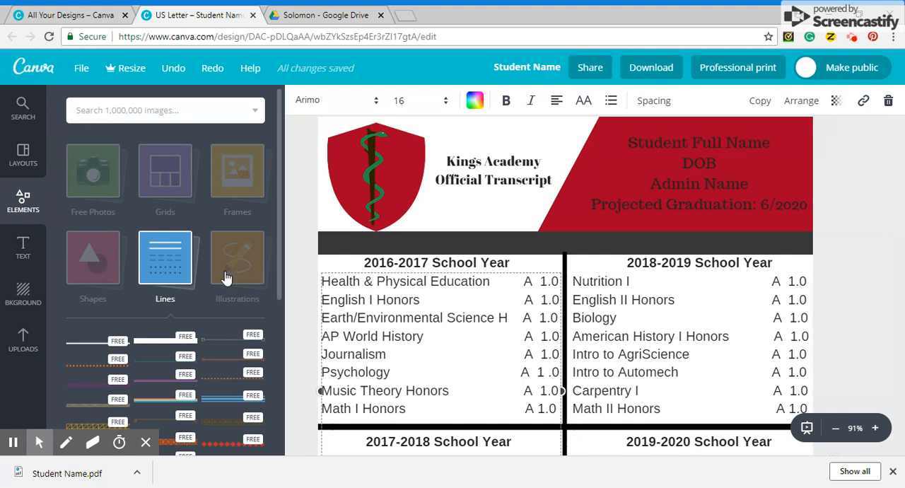
Step: Review the transcript from its school-year sections to the GPA, credits and test scores, and look through the Canva layouts again
scroll(901, 251, "down", 3)
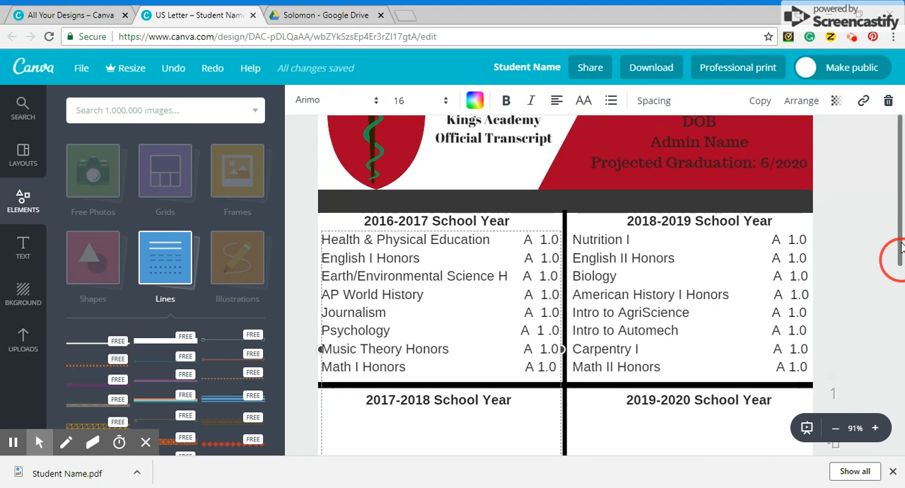
left_click_drag(901, 248, 903, 321)
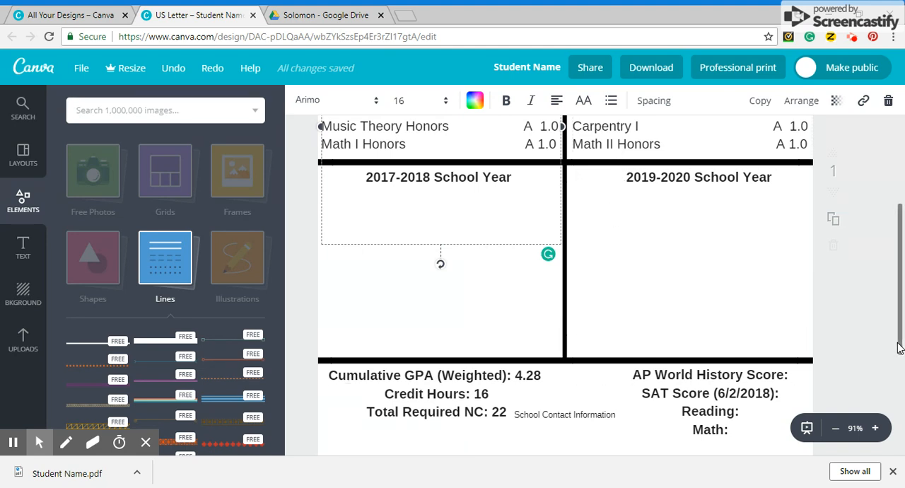
left_click_drag(898, 347, 893, 291)
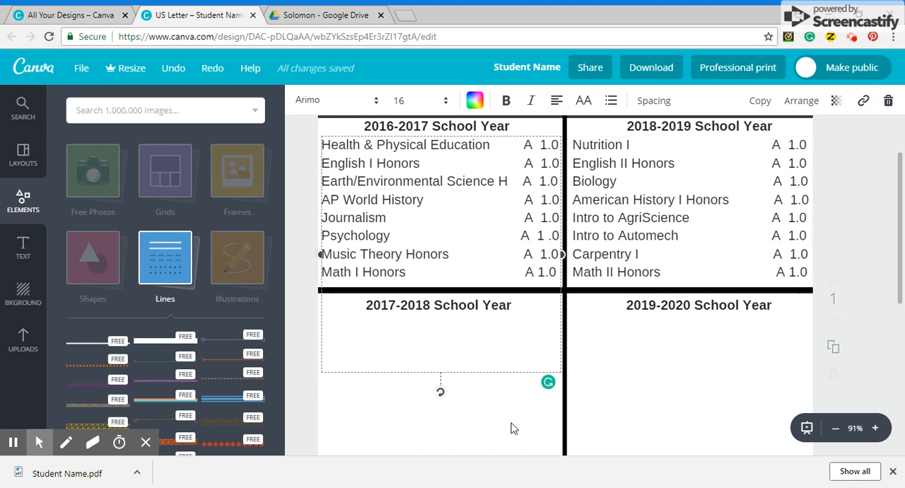
left_click_drag(901, 283, 890, 217)
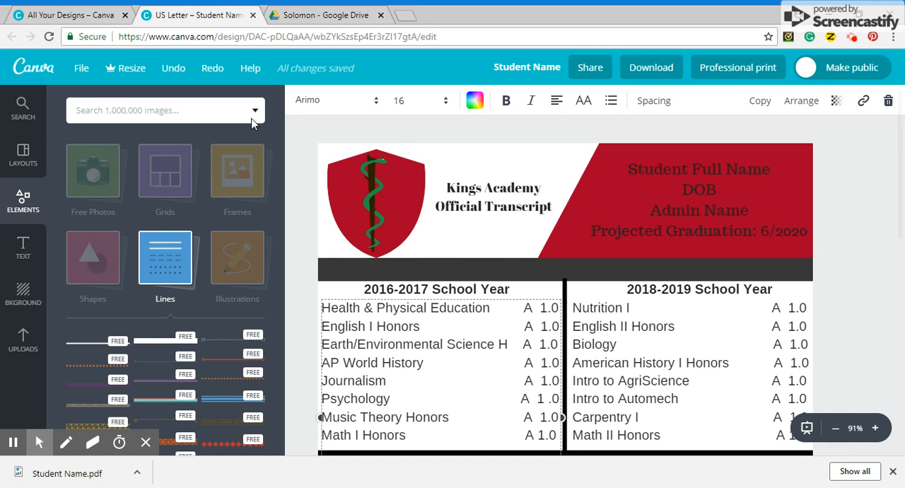
left_click(25, 161)
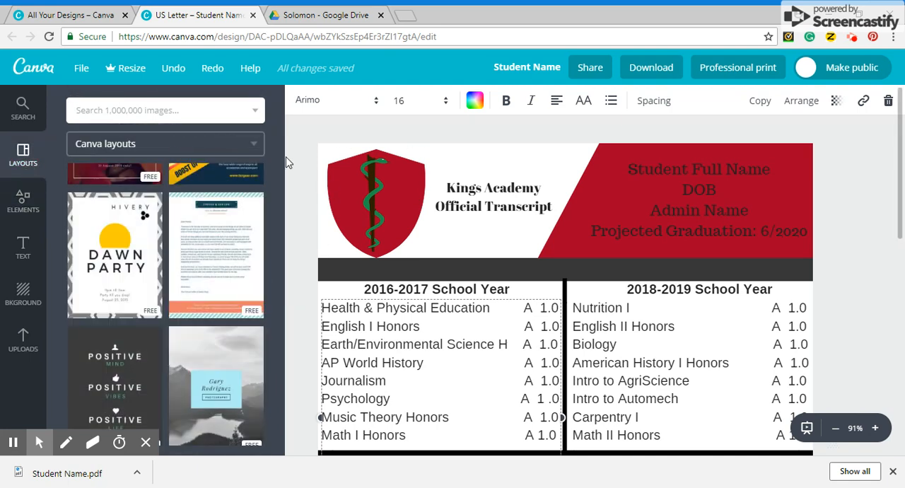
left_click_drag(279, 419, 285, 155)
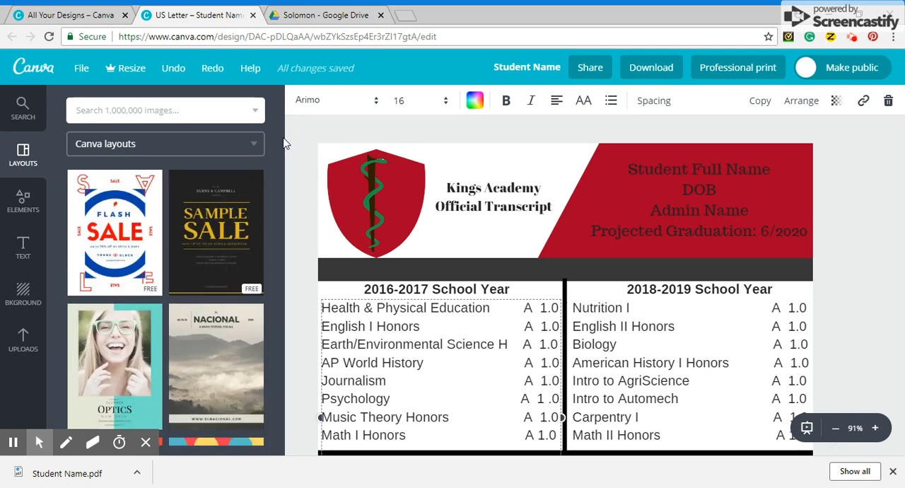